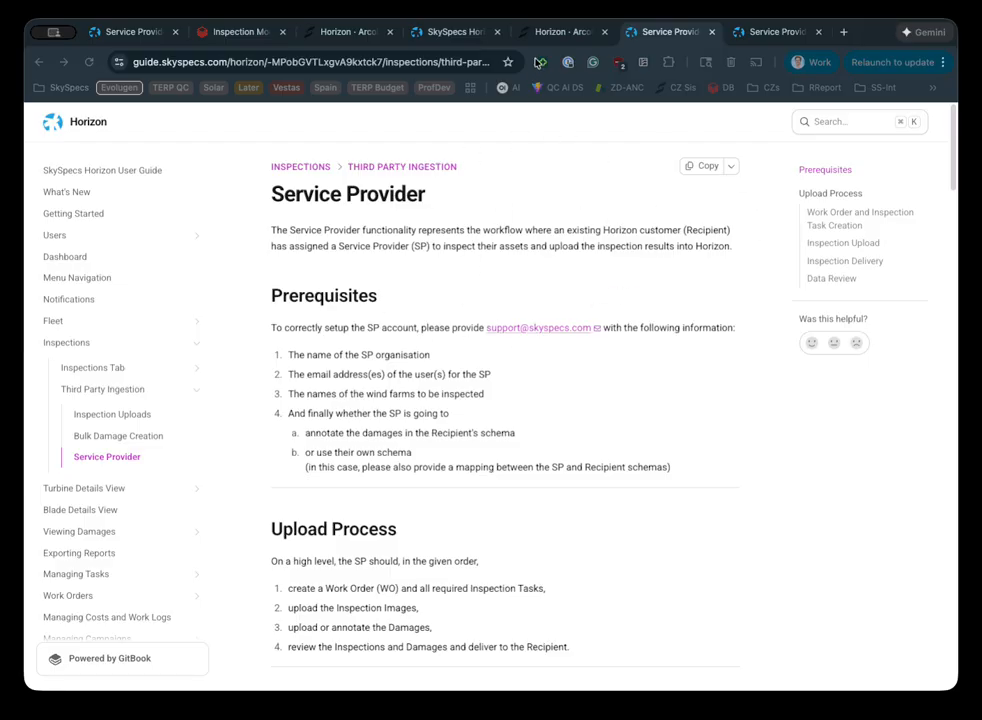
Step: From Horizon's Work Orders page, open the user guide, search it for "service" and open the Service Provider article
click(570, 38)
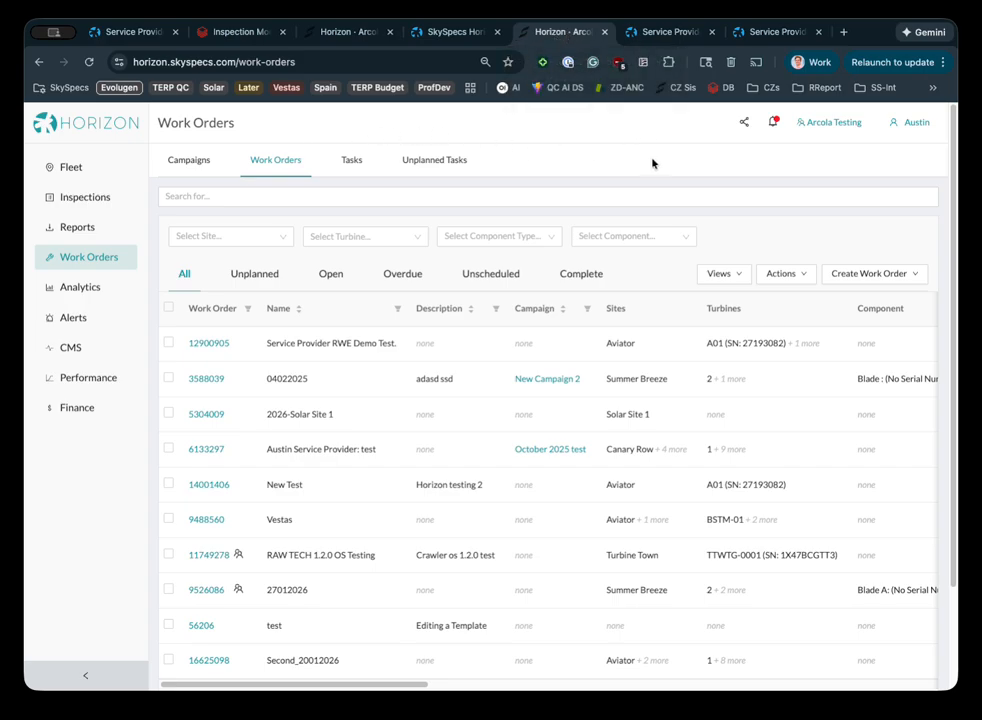
click(910, 128)
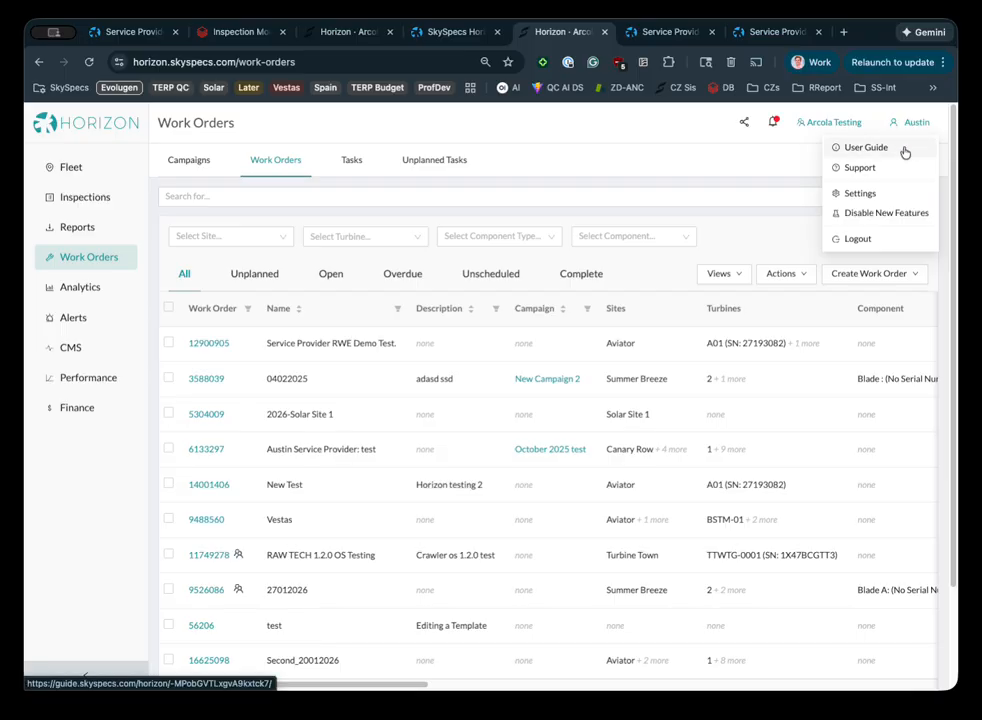
click(905, 150)
click(864, 121)
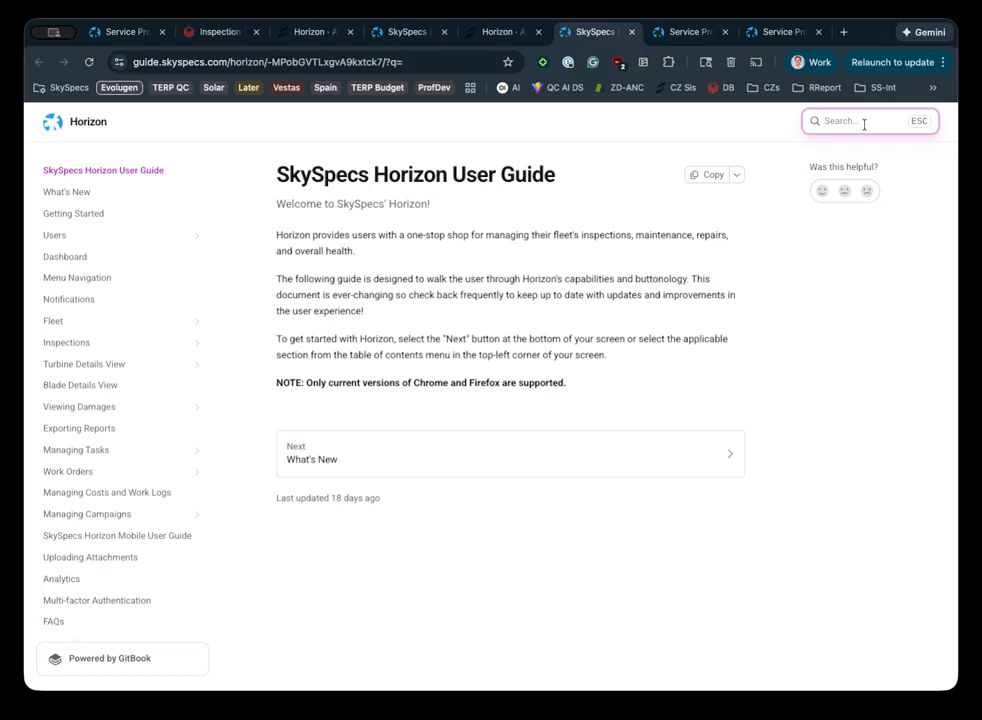
text(service)
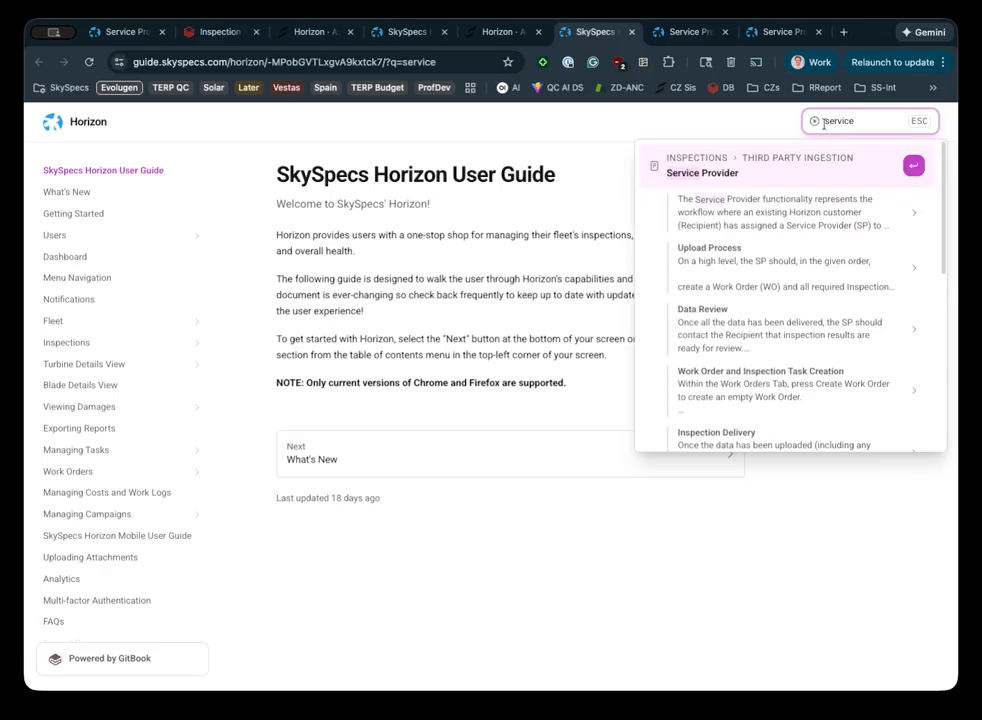
click(785, 175)
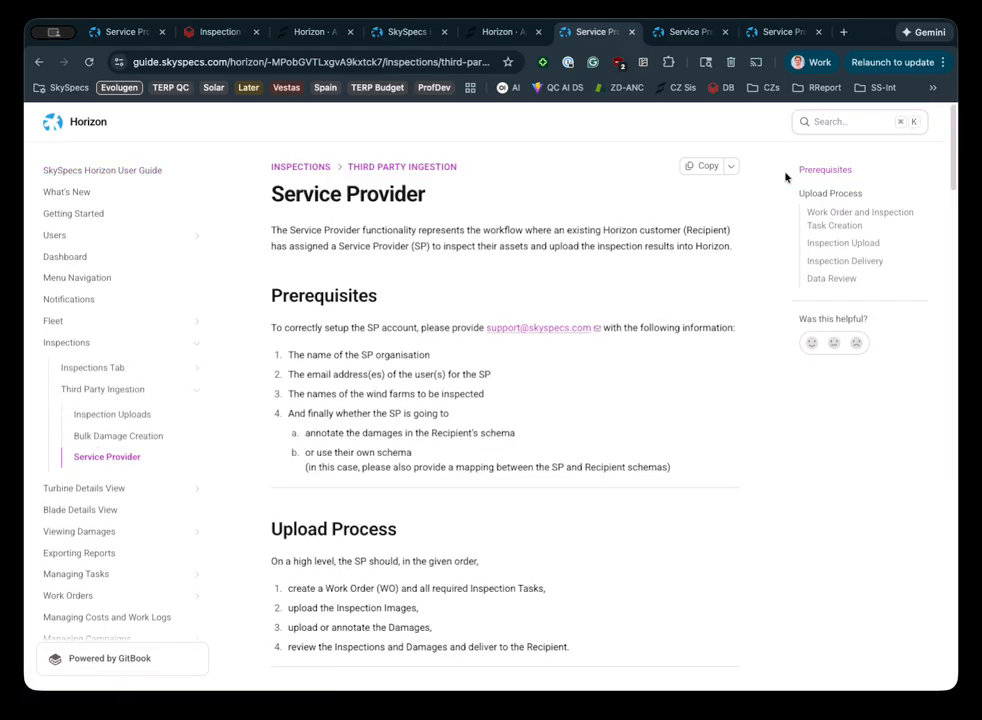
Step: Return to Horizon's Work Orders page and open the form for creating a work order manually
click(497, 35)
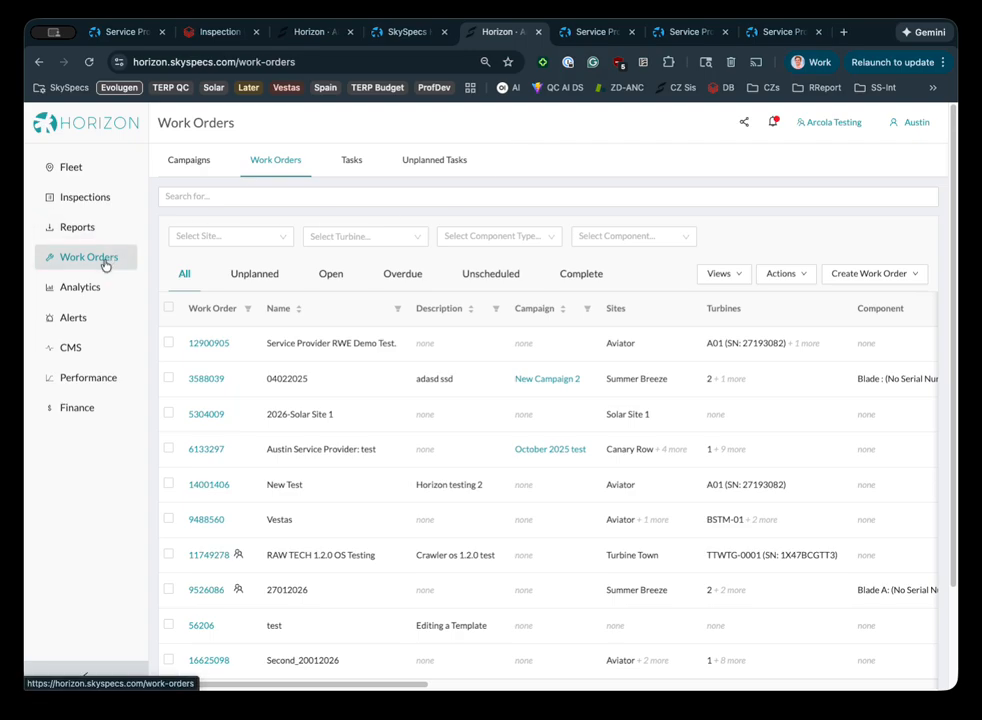
scroll(774, 196, down, 1)
scroll(774, 196, down, 1)
click(870, 151)
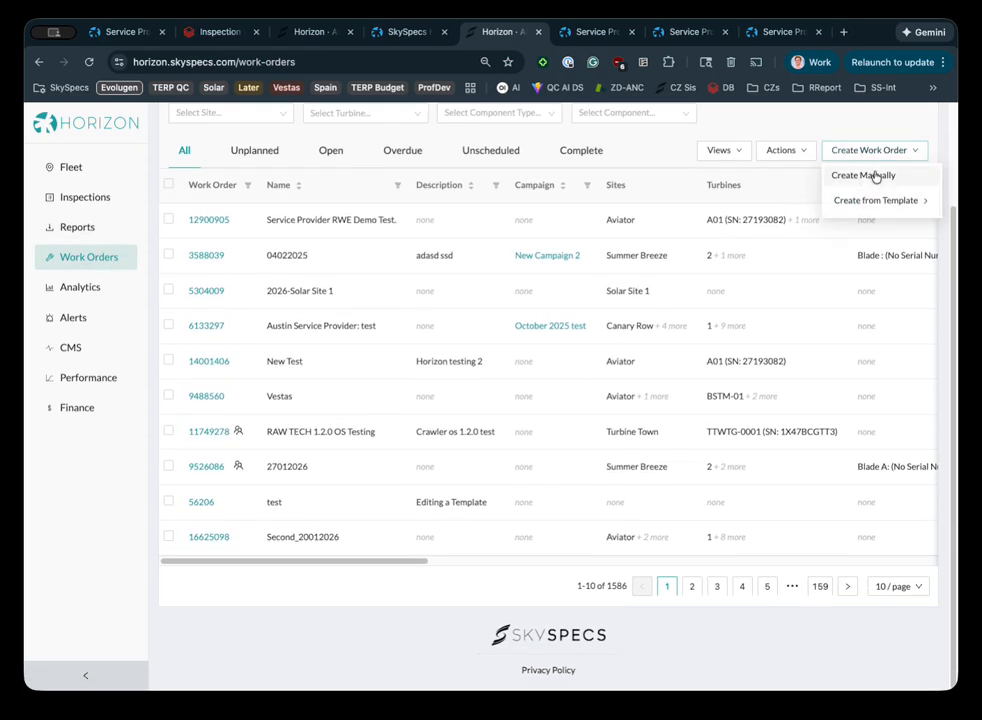
click(874, 178)
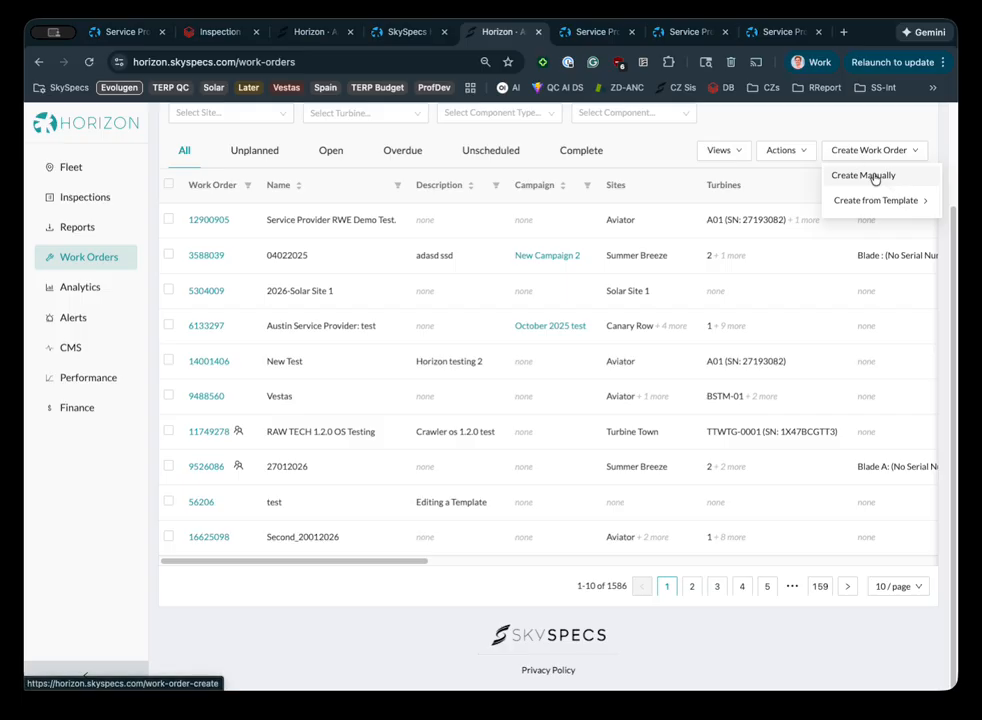
scroll(240, 225, down, 3)
scroll(255, 232, up, 5)
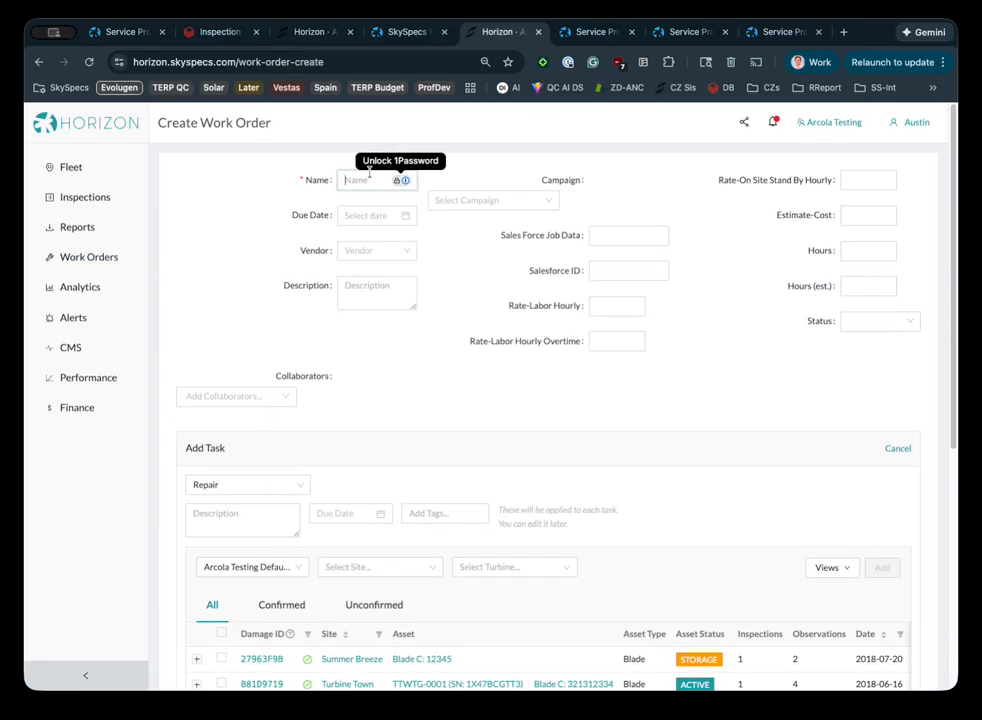
Step: Name the work order "Service Provider Demo", create it without tasks and open its page from the notification
click(369, 178)
text(Service Prov)
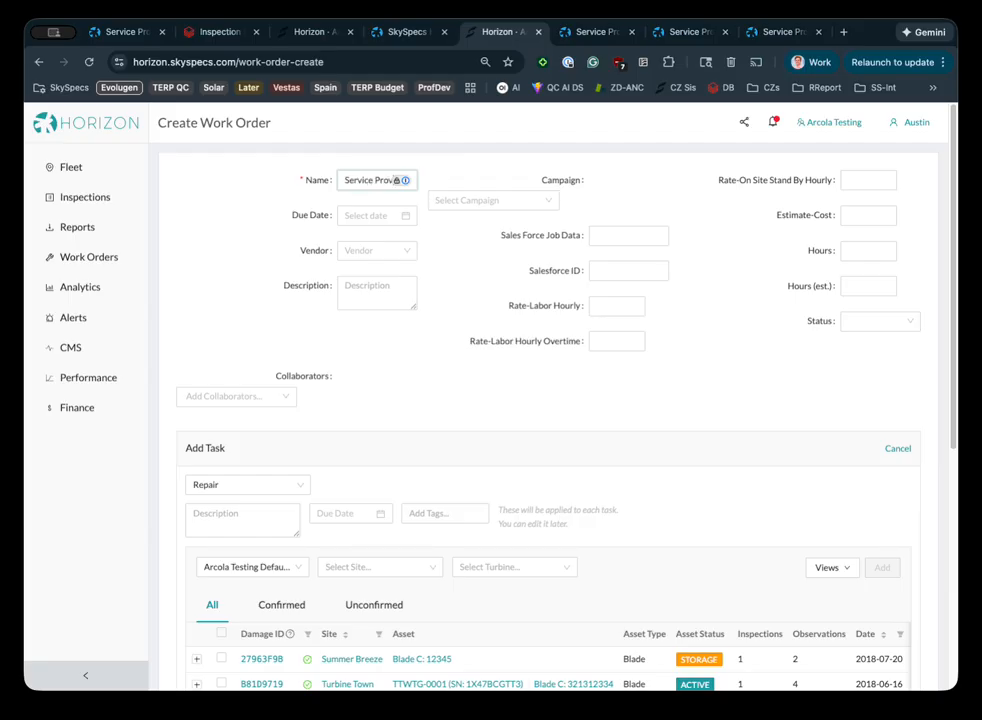
text(ider Demo)
scroll(625, 263, down, 3)
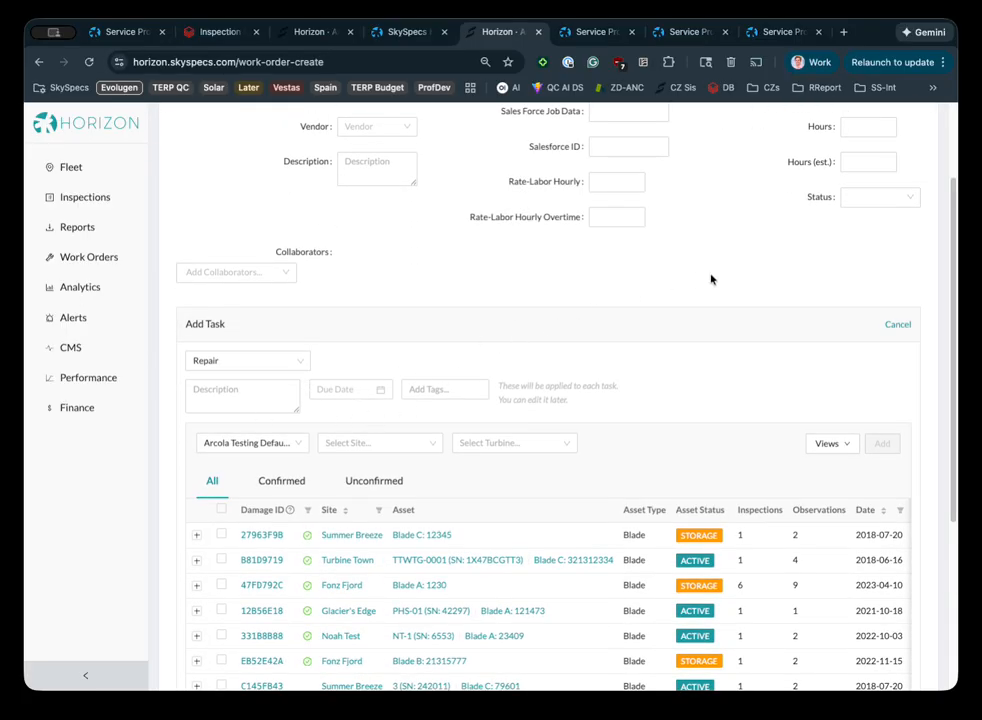
scroll(711, 279, down, 7)
click(576, 570)
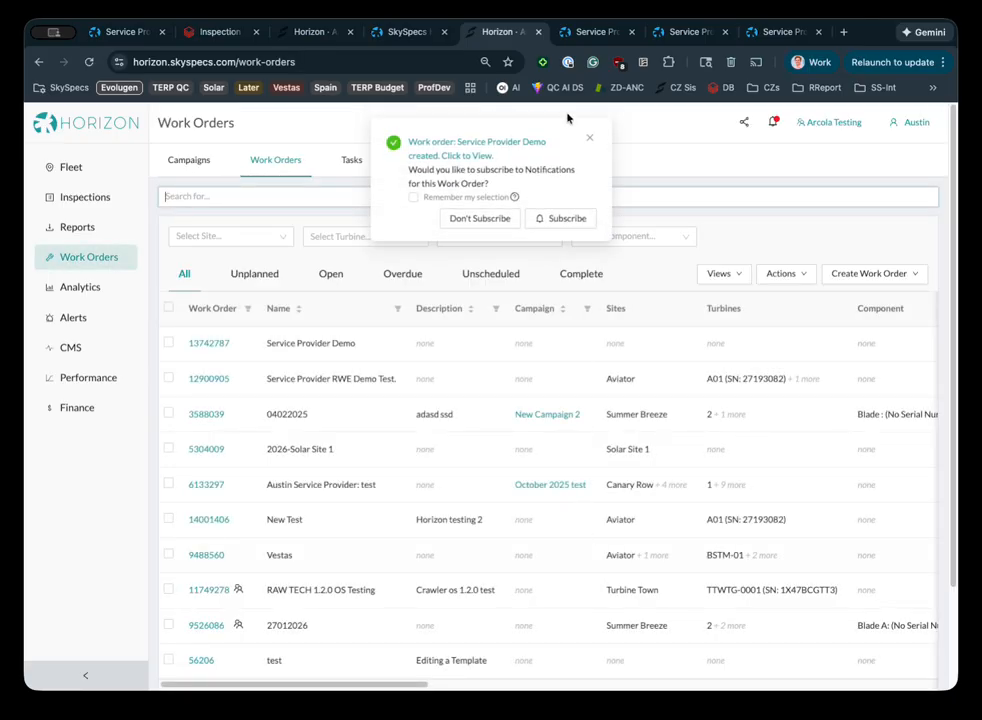
click(535, 143)
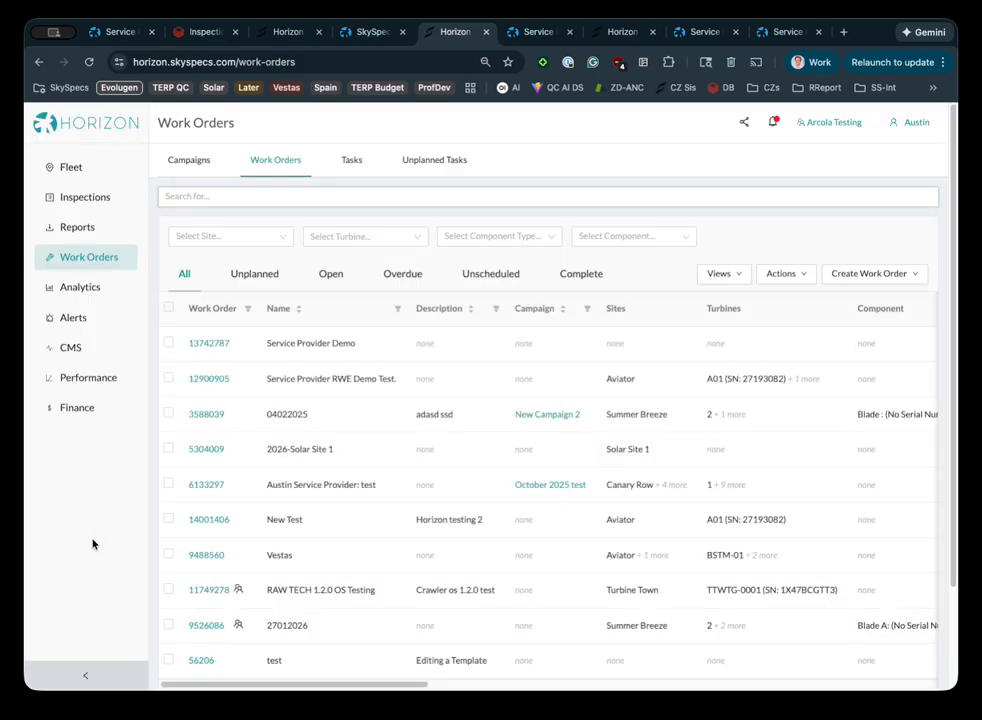
Step: Open the Aviator site in the Fleet and select turbines A01 and A02
click(94, 170)
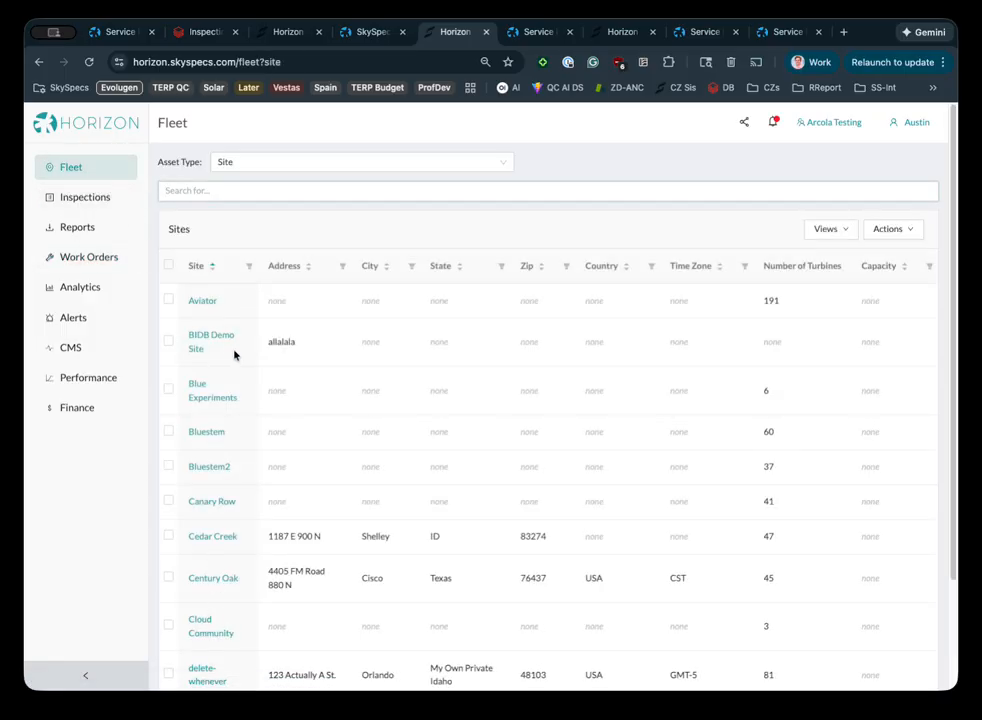
click(202, 301)
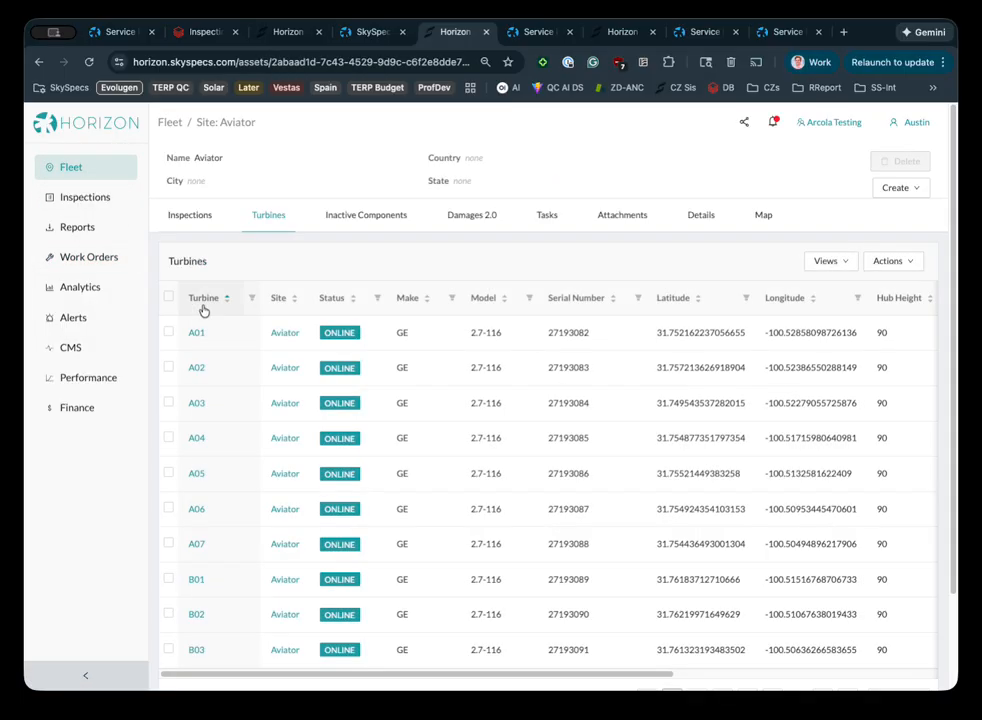
click(168, 332)
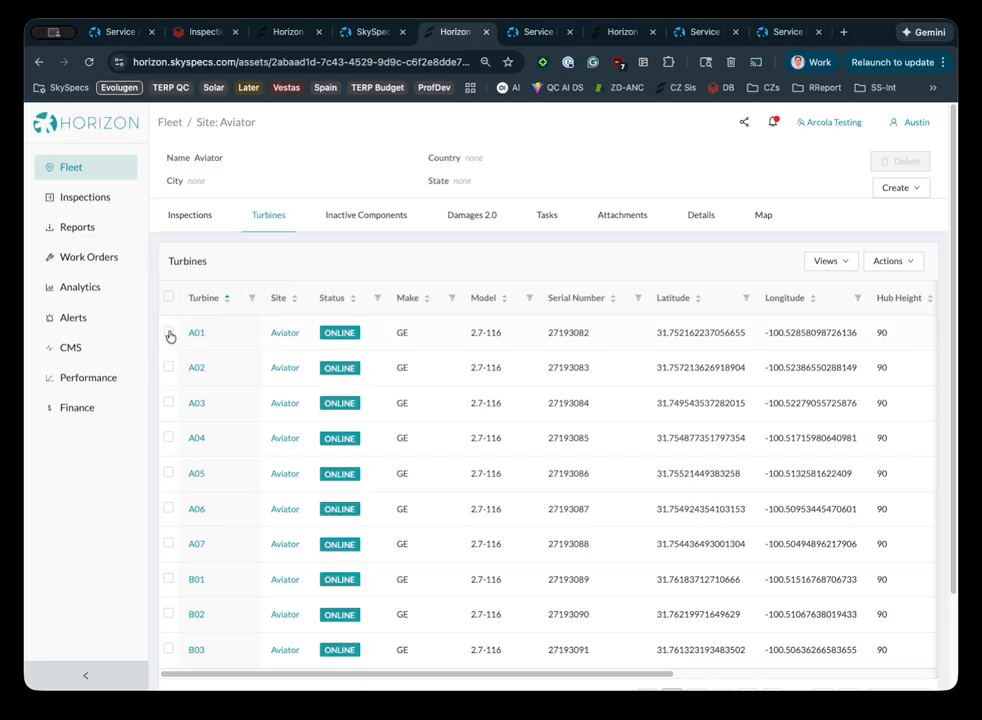
click(168, 367)
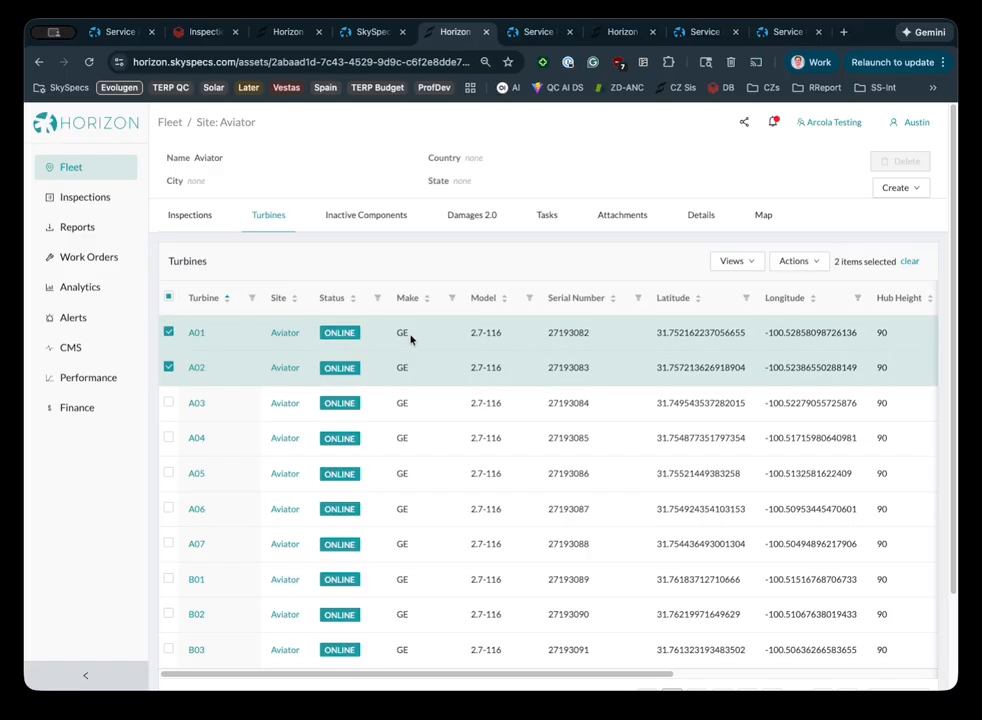
Step: Start creating tasks for the selected turbines, with task type Inspection Task and the Service Provider Demo work order
click(818, 263)
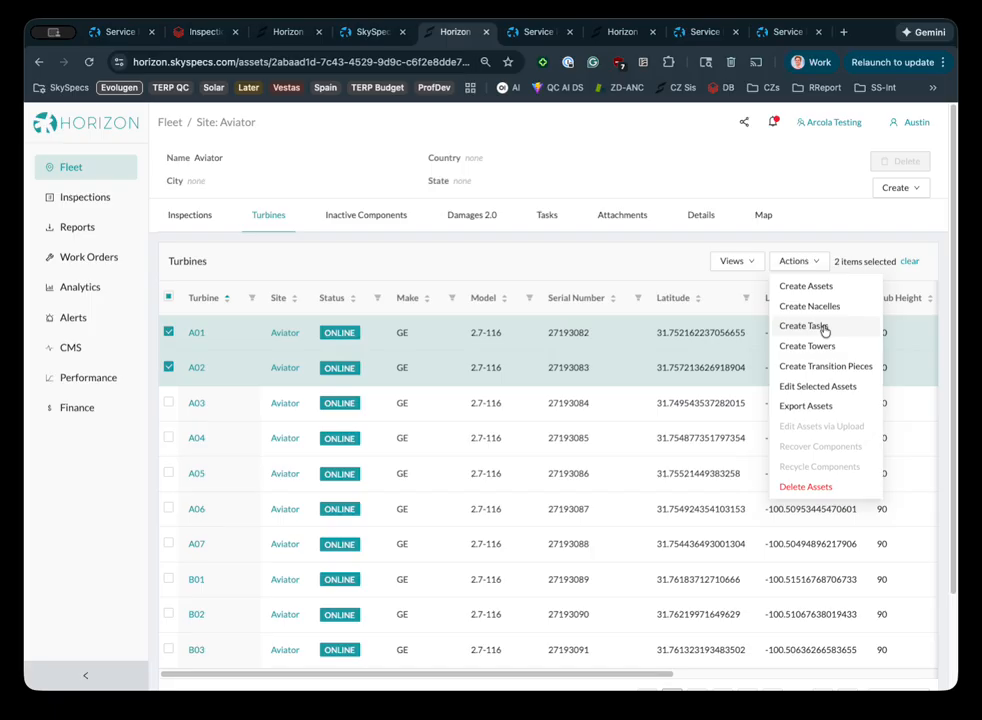
click(822, 327)
click(448, 251)
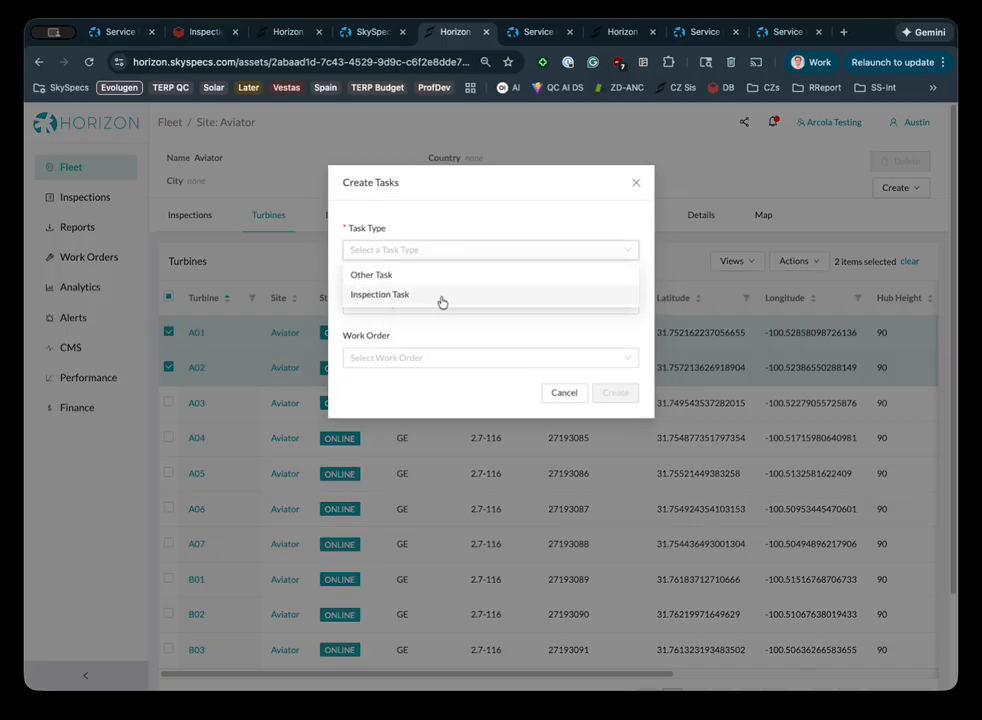
click(441, 296)
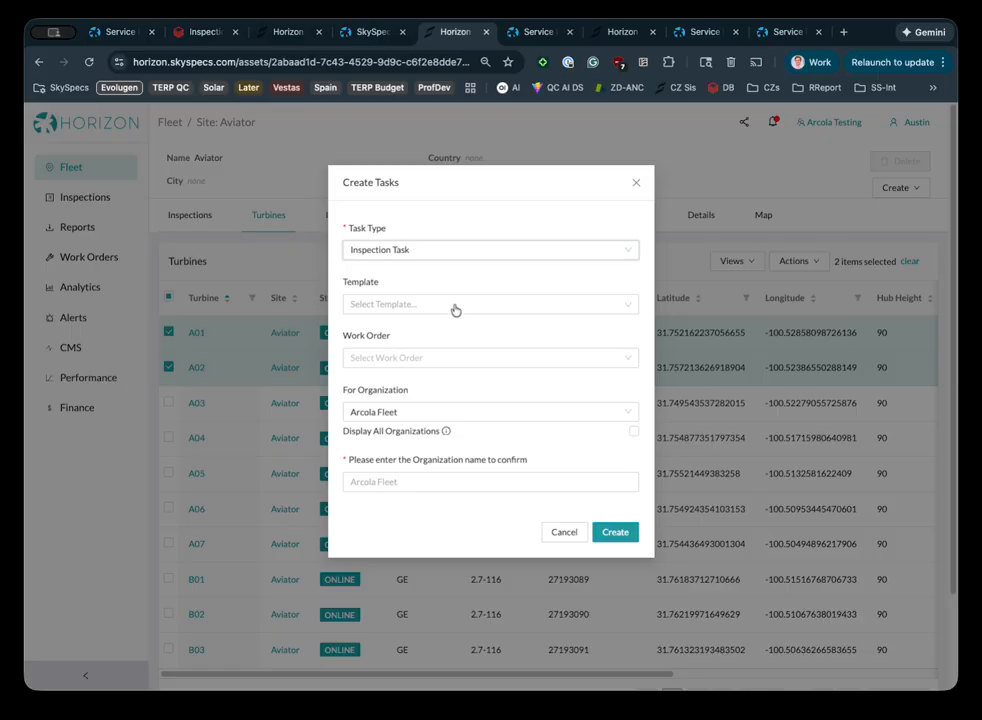
click(460, 356)
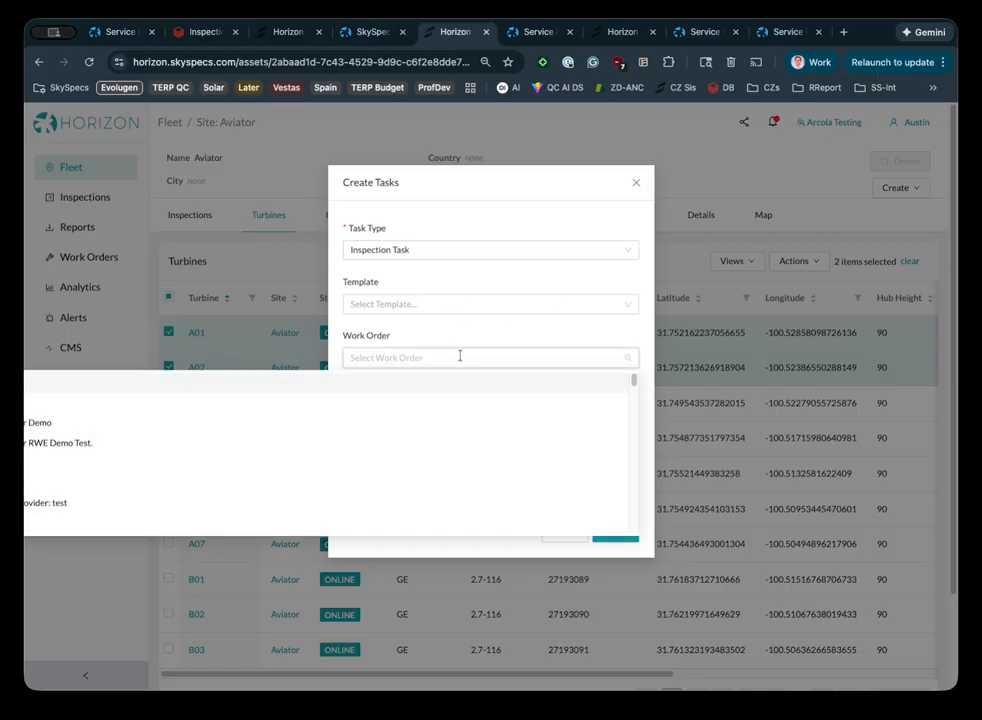
text(Service)
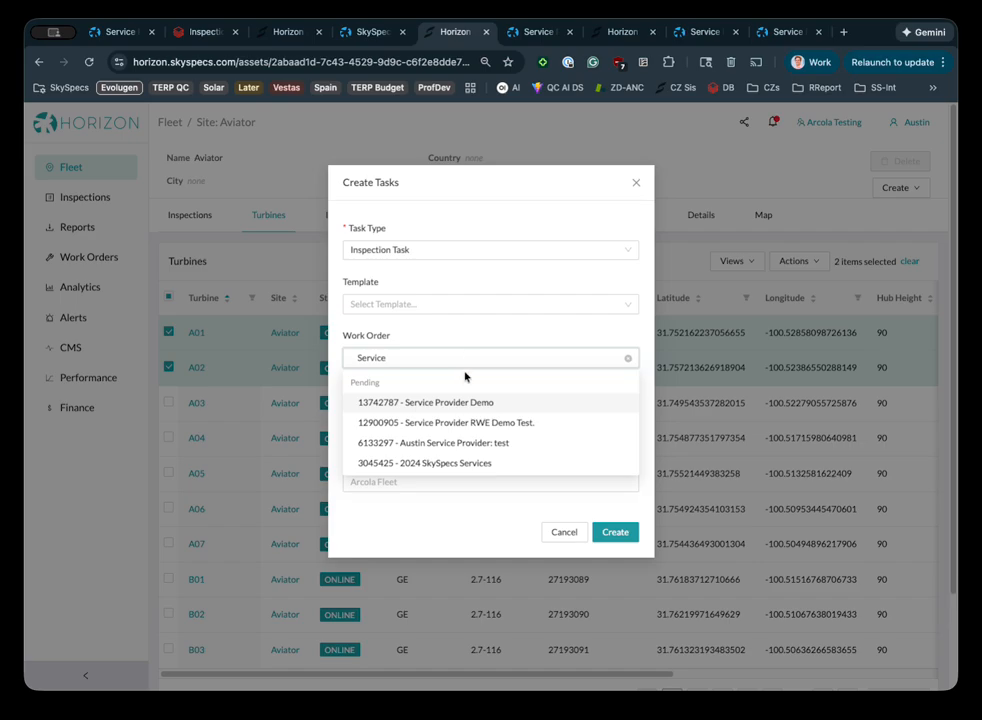
click(468, 402)
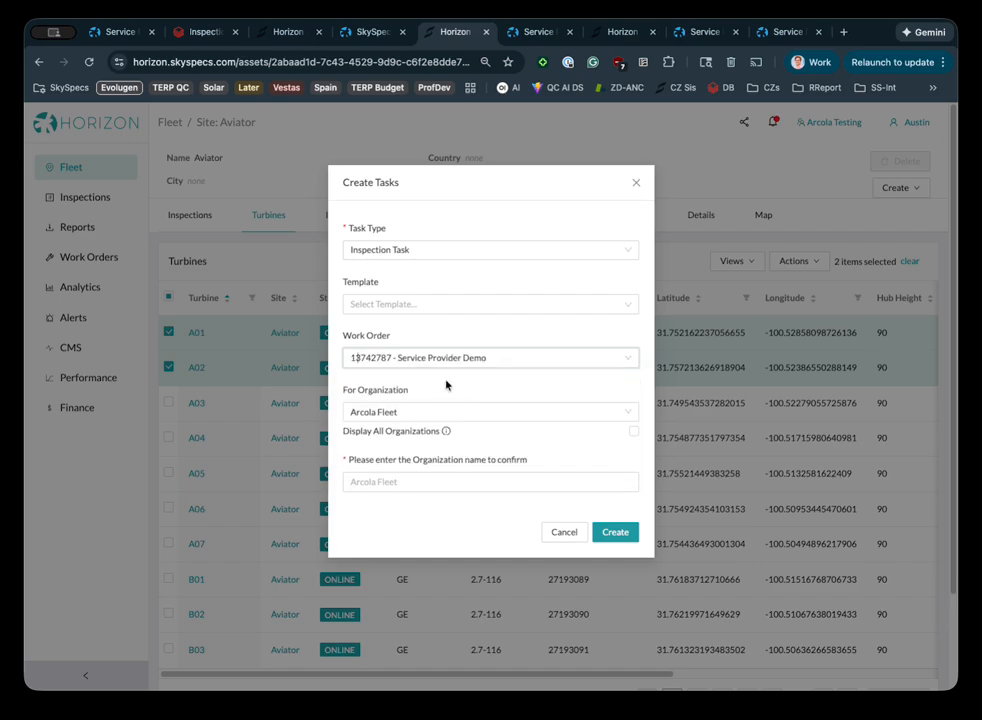
Step: Enable display of all organizations, keep Arcola Fleet as the organization, confirm it by name and create the inspection tasks
click(634, 435)
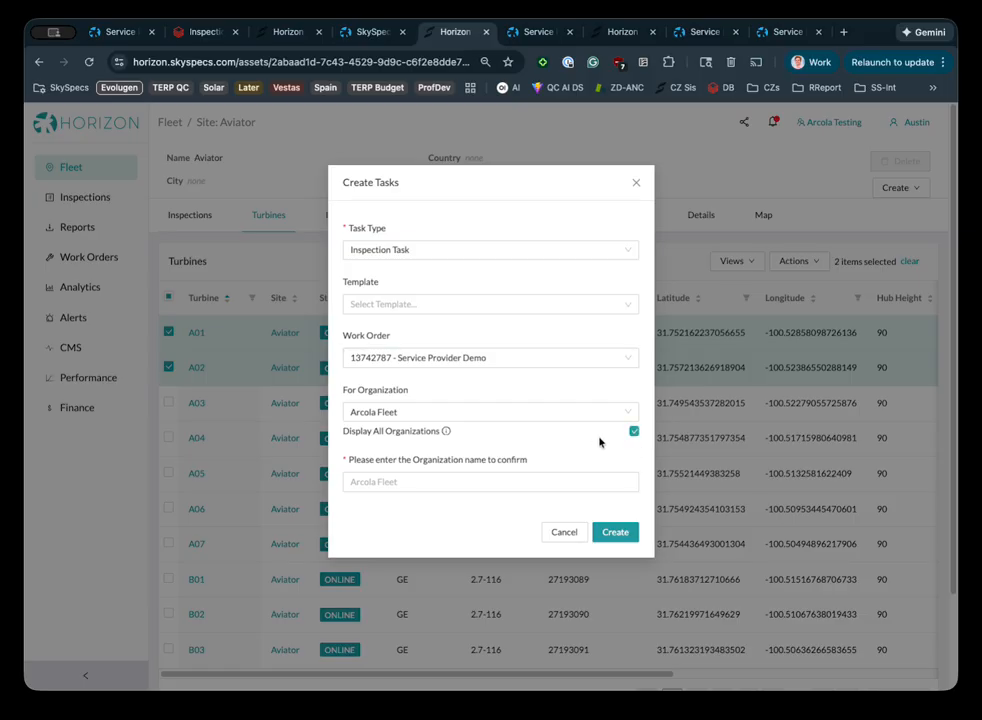
click(592, 414)
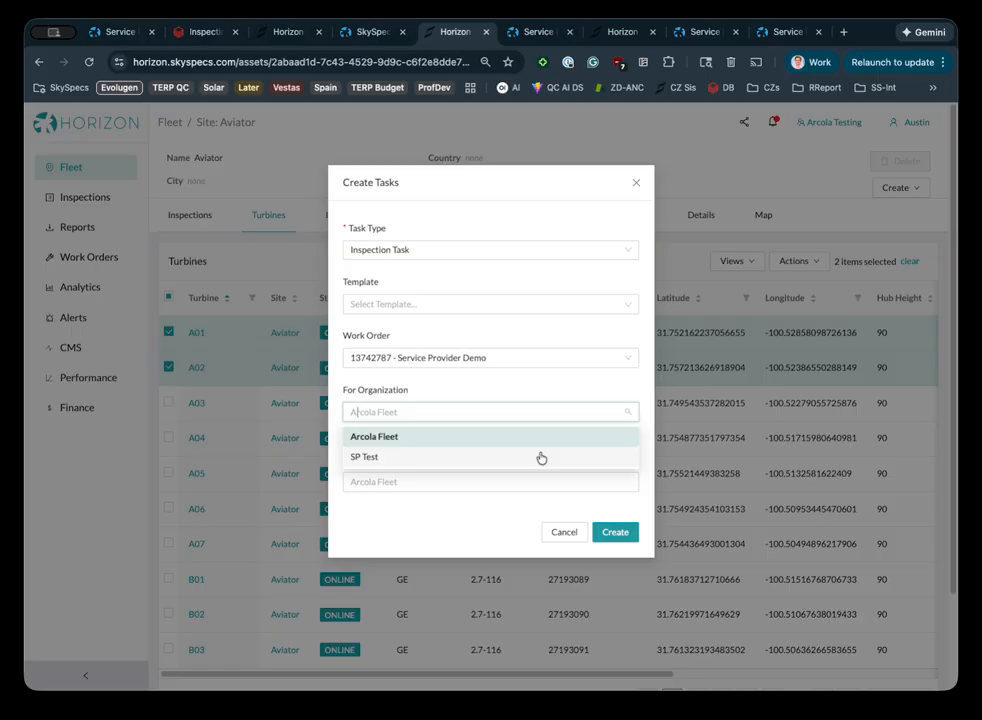
click(539, 393)
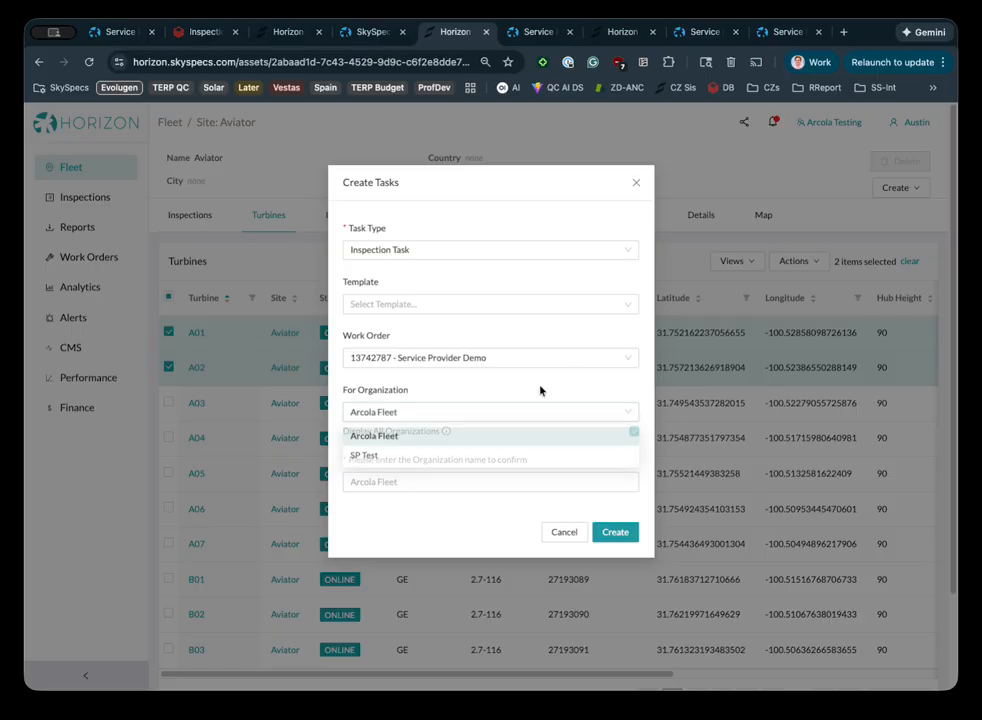
click(445, 483)
text(Arcola Fleet)
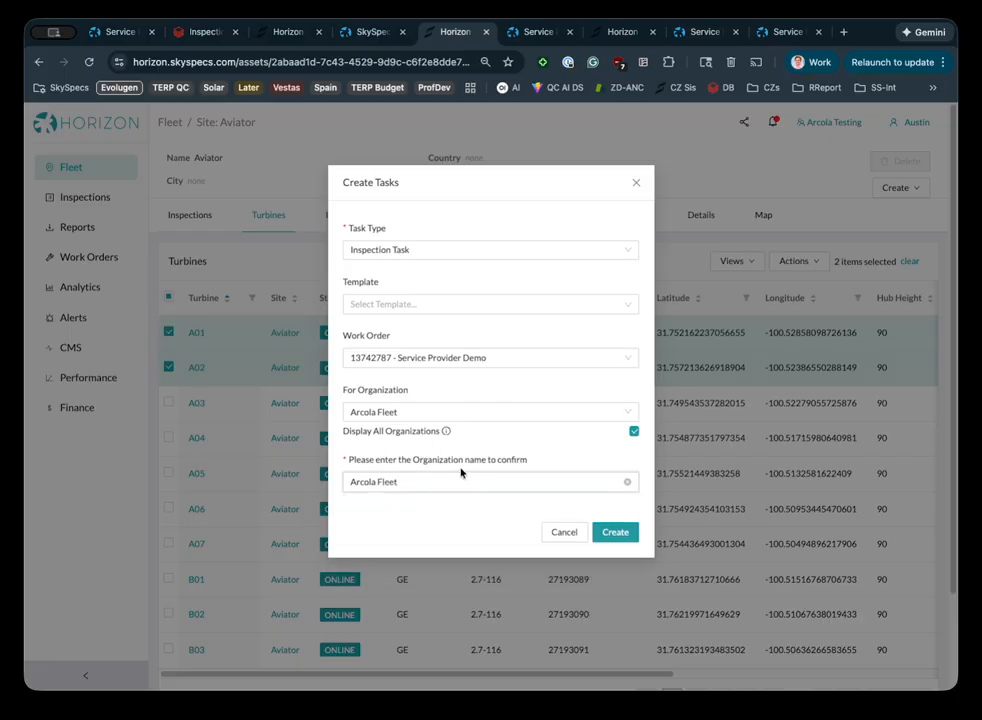
click(615, 538)
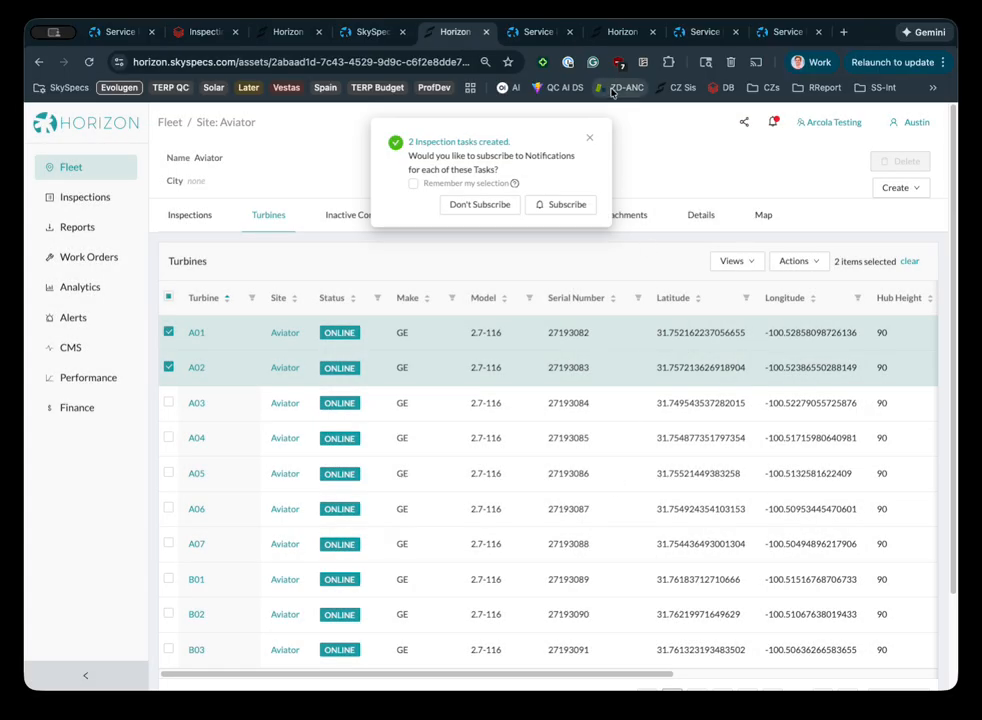
Step: Refresh the Service Provider Demo work order page, then examine its task table columns and the available inspection upload and delivery options
click(626, 29)
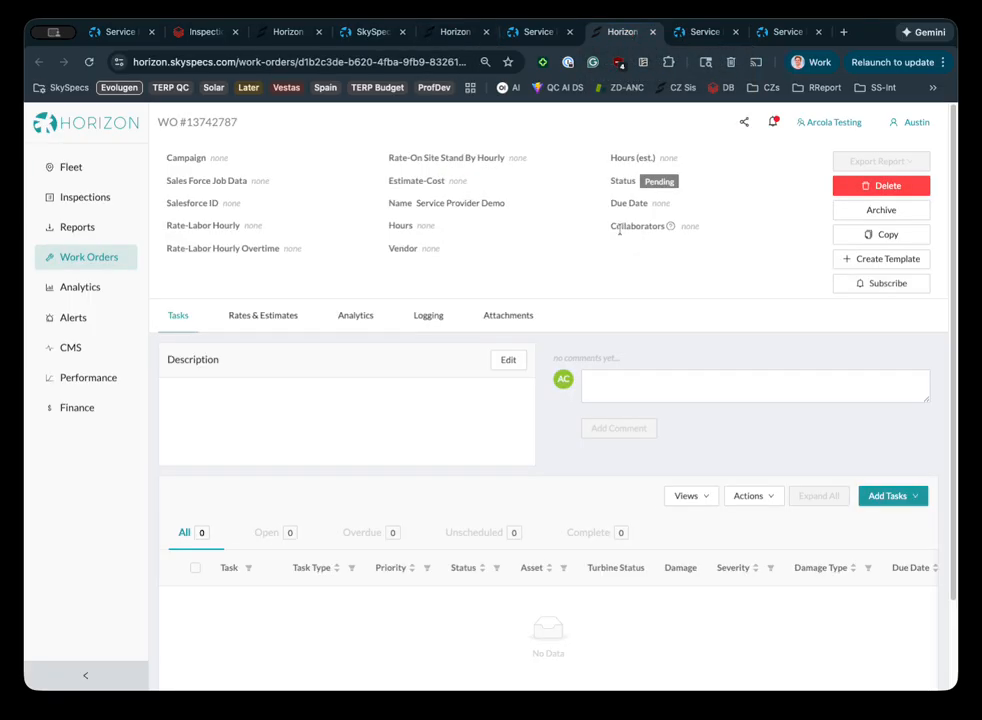
key(super+r)
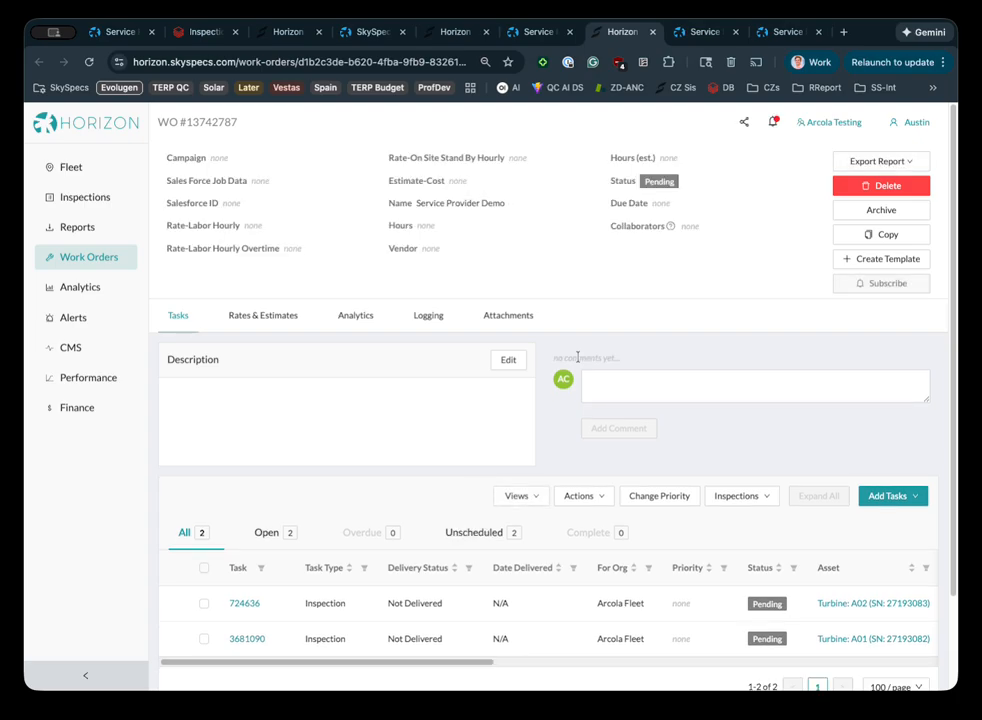
scroll(528, 636, down, 1)
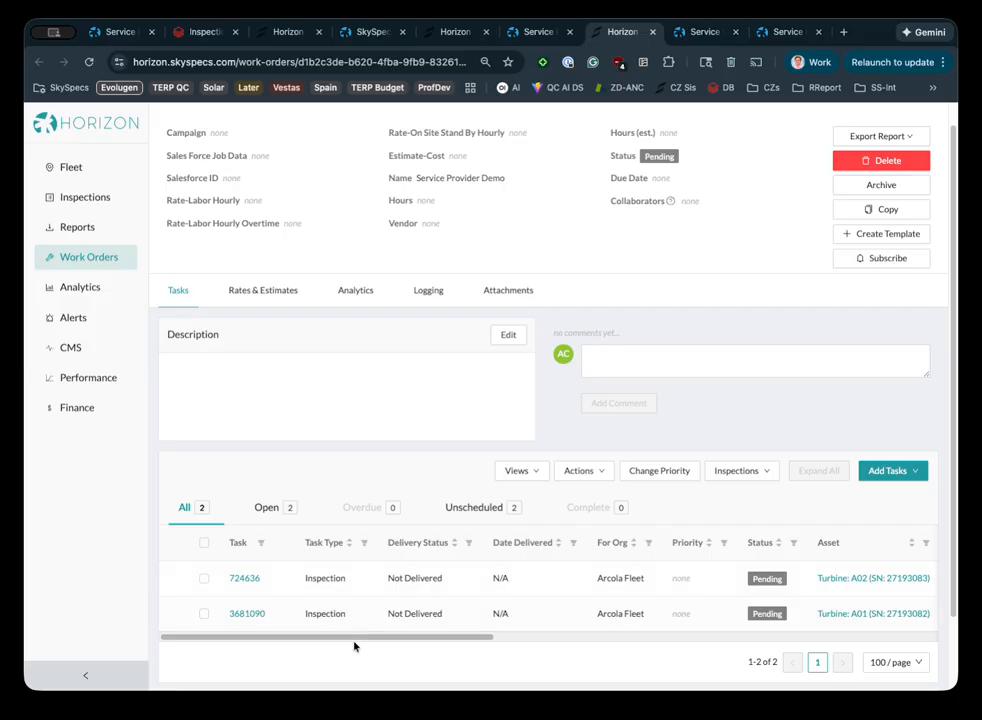
drag(361, 637, 502, 655)
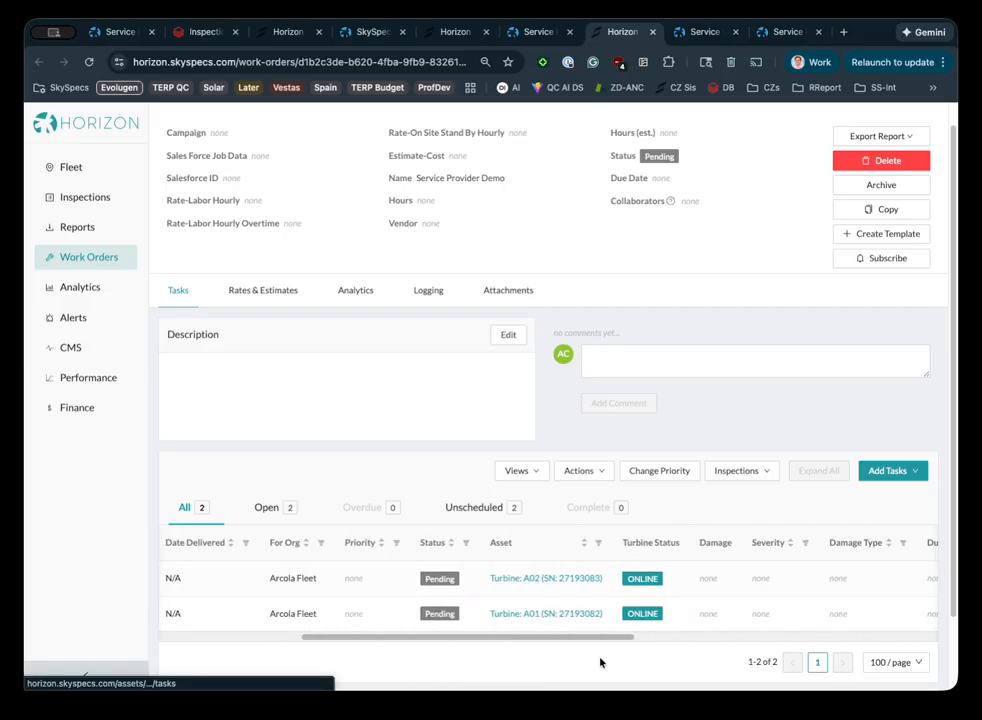
drag(596, 641, 377, 652)
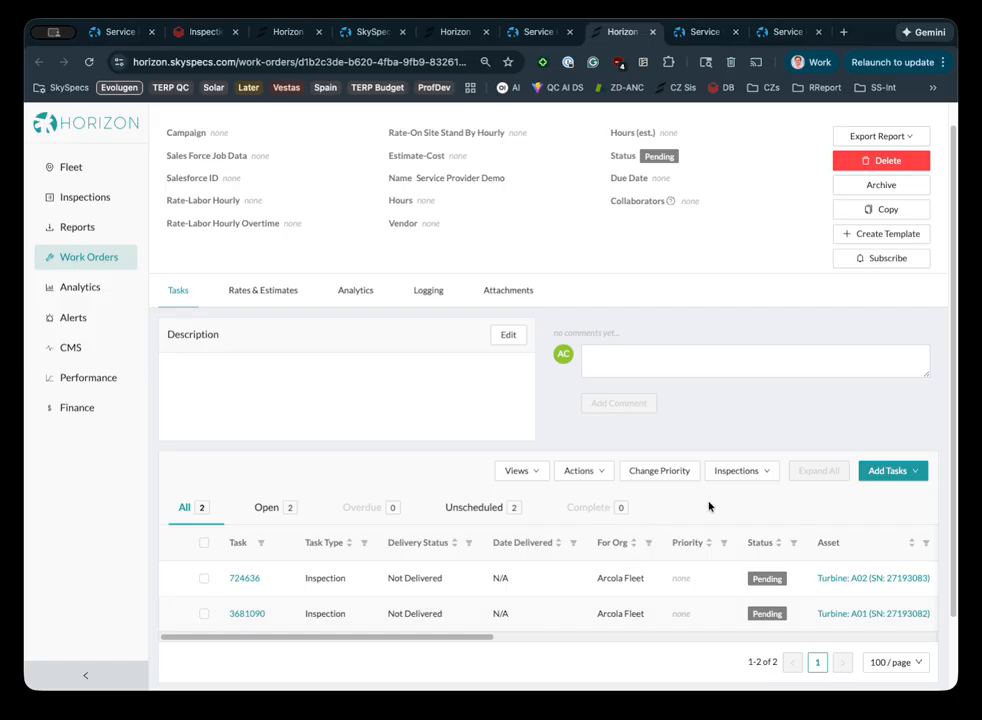
click(732, 475)
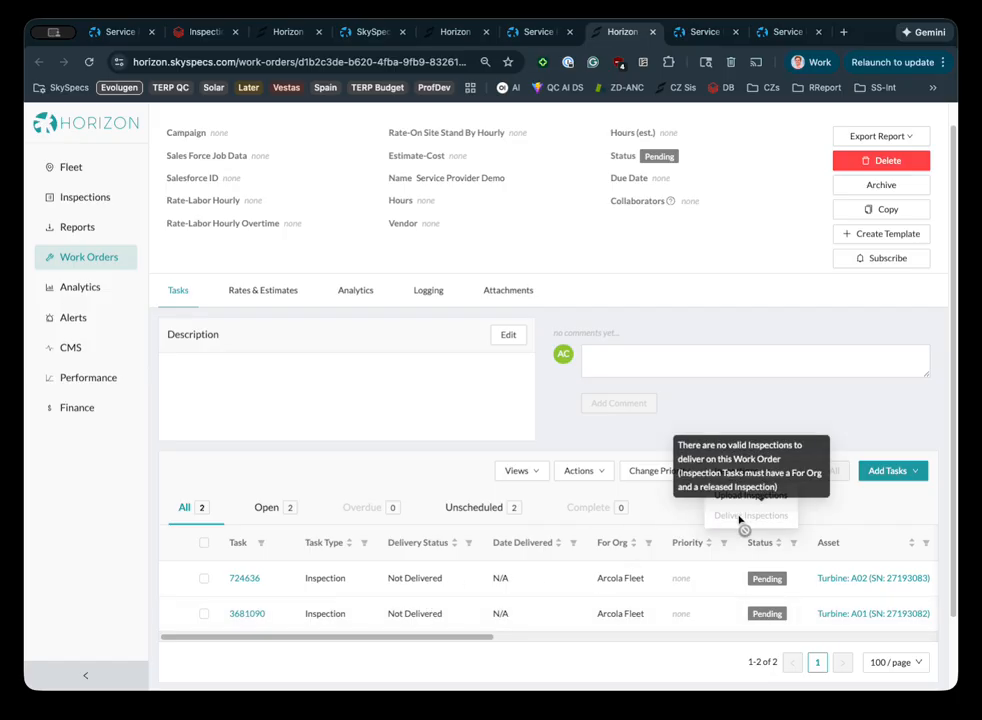
click(449, 481)
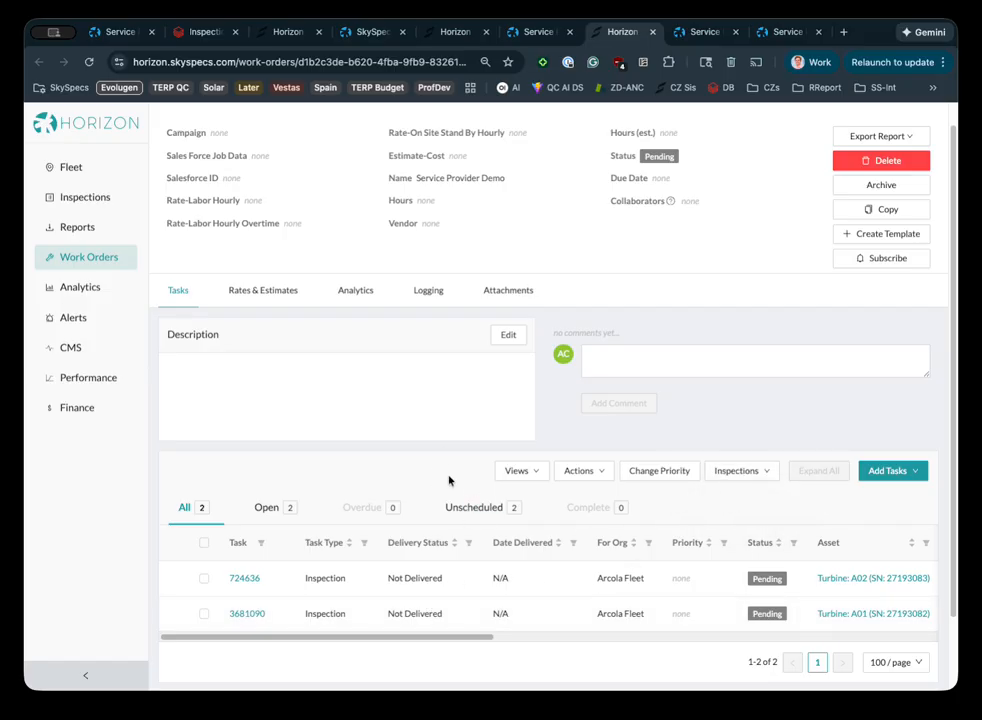